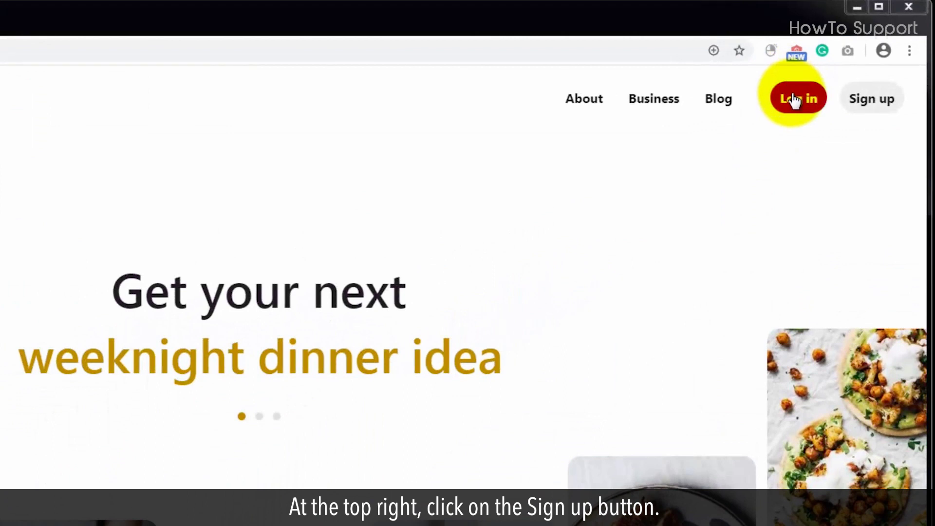
Start a new Pinterest account using Continue with Facebook
{"action": "left_click", "coordinate": [872, 100]}
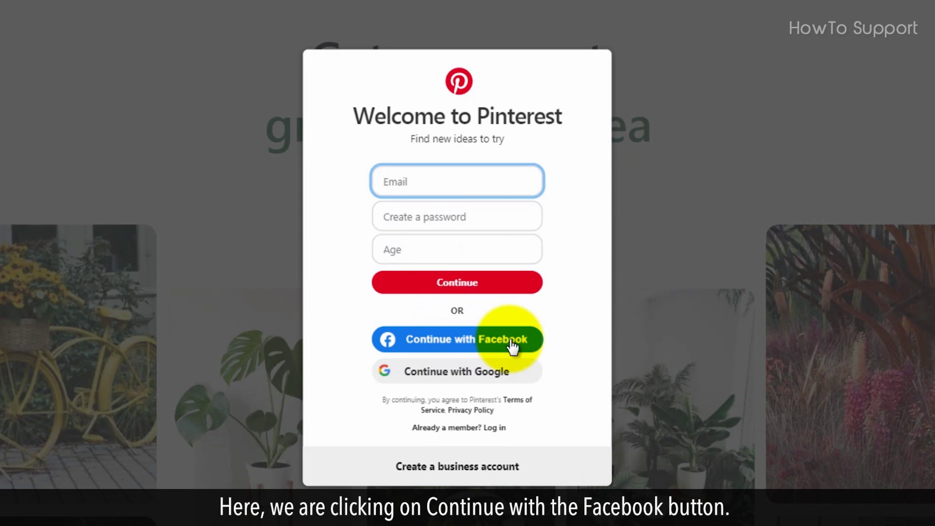
{"action": "left_click", "coordinate": [499, 339]}
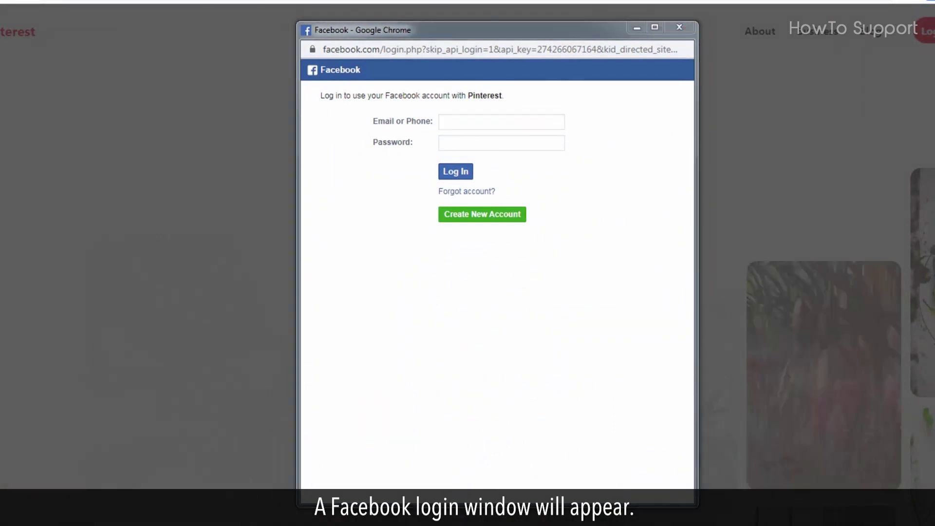
Enter the Facebook email and password and log in to authorize Pinterest
{"action": "left_click", "coordinate": [478, 142]}
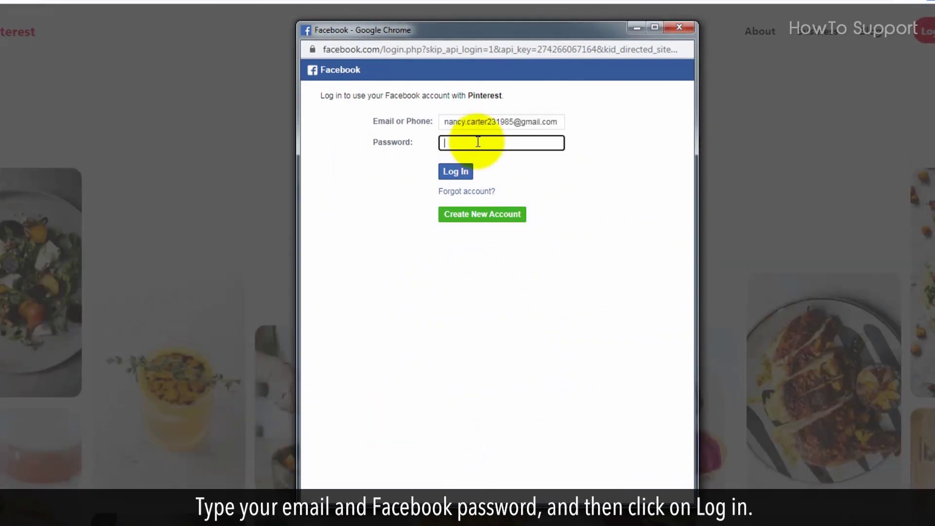
{"action": "left_click", "coordinate": [456, 171]}
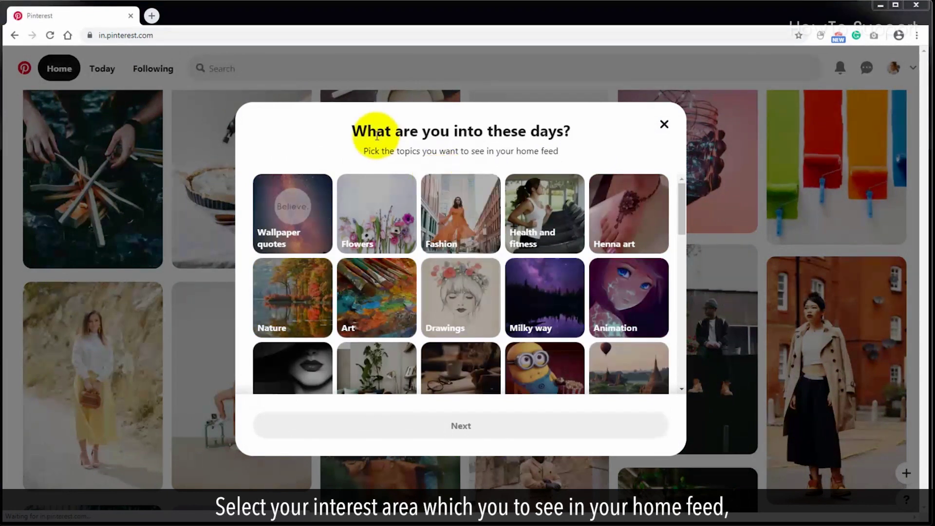
Pick Drawings, Art, Nature, Fashion, Health and fitness, Photography, Home decor and Landscape photography, then finish
{"action": "left_click", "coordinate": [451, 301]}
{"action": "left_click", "coordinate": [365, 294]}
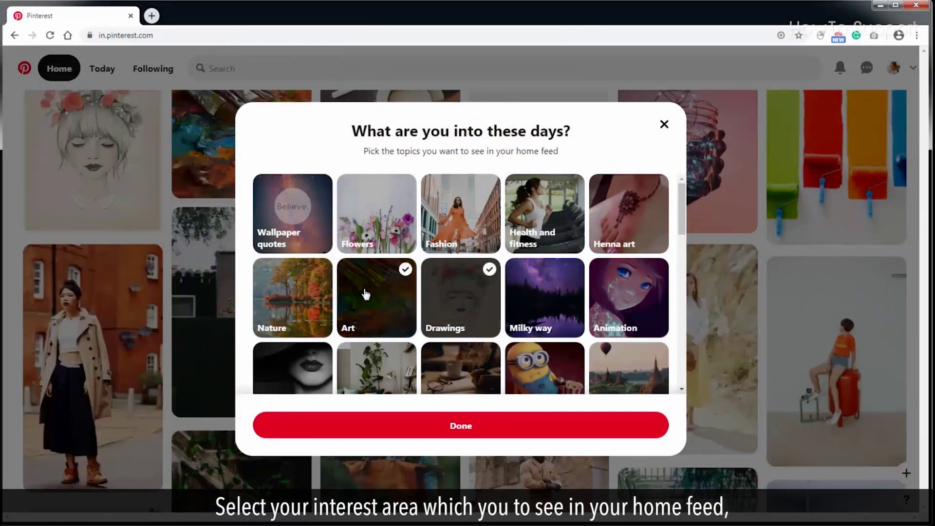
{"action": "left_click", "coordinate": [286, 304]}
{"action": "left_click", "coordinate": [544, 219]}
{"action": "left_click", "coordinate": [468, 219]}
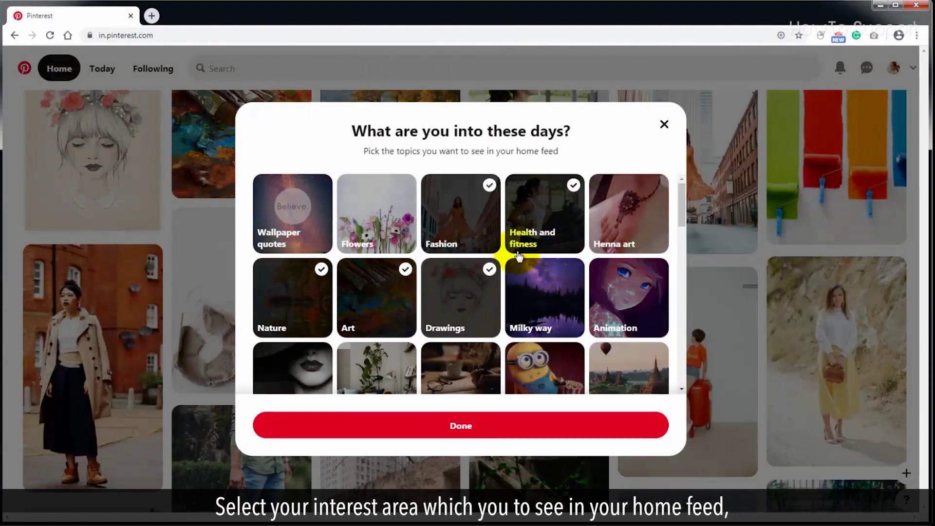
{"action": "scroll", "coordinate": [501, 255], "scroll_direction": "down", "scroll_amount": 2}
{"action": "left_click", "coordinate": [300, 274]}
{"action": "left_click", "coordinate": [386, 268]}
{"action": "scroll", "coordinate": [502, 261], "scroll_direction": "down", "scroll_amount": 2}
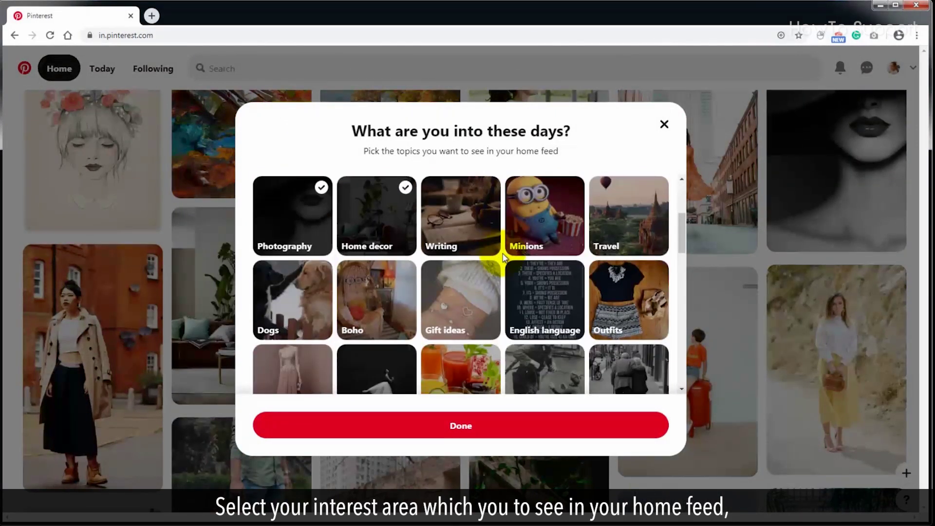
{"action": "scroll", "coordinate": [501, 259], "scroll_direction": "down", "scroll_amount": 3}
{"action": "scroll", "coordinate": [502, 261], "scroll_direction": "down", "scroll_amount": 2}
{"action": "scroll", "coordinate": [502, 263], "scroll_direction": "down", "scroll_amount": 1}
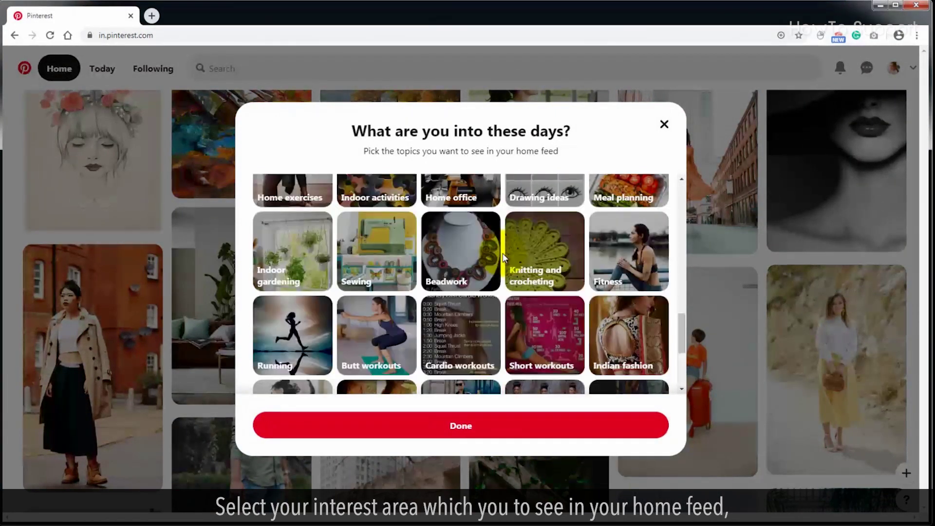
{"action": "scroll", "coordinate": [502, 267], "scroll_direction": "down", "scroll_amount": 2}
{"action": "left_click", "coordinate": [299, 331]}
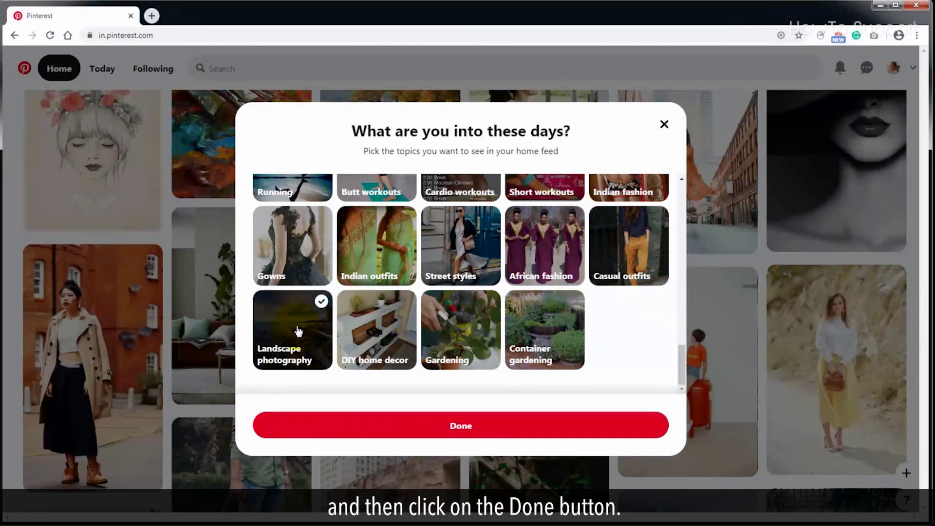
{"action": "left_click", "coordinate": [458, 428]}
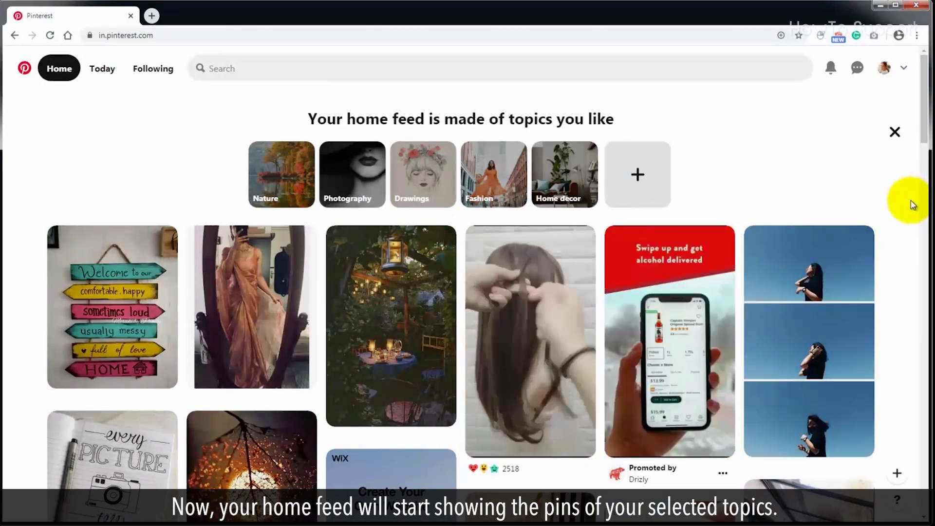
{"action": "scroll", "coordinate": [910, 201], "scroll_direction": "down", "scroll_amount": 1}
{"action": "scroll", "coordinate": [904, 218], "scroll_direction": "down", "scroll_amount": 2}
{"action": "scroll", "coordinate": [904, 223], "scroll_direction": "down", "scroll_amount": 1}
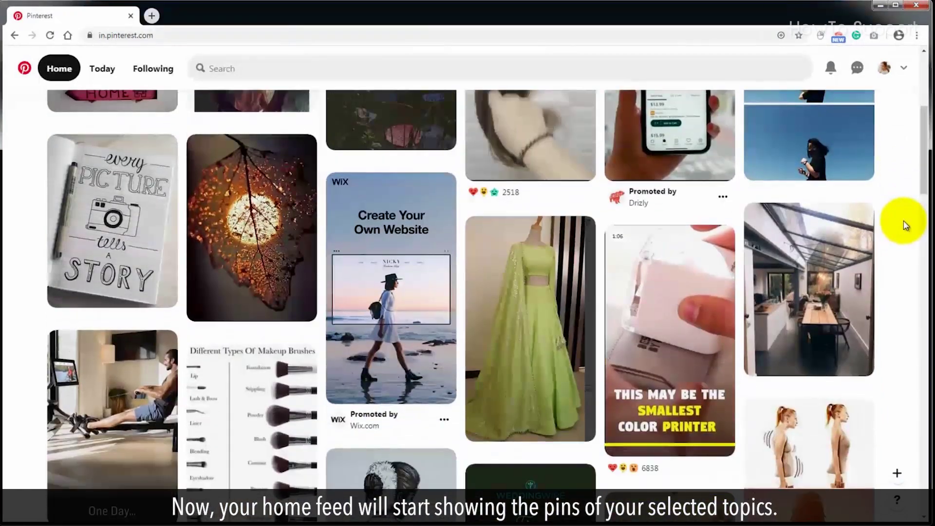
{"action": "scroll", "coordinate": [904, 225], "scroll_direction": "down", "scroll_amount": 1}
{"action": "scroll", "coordinate": [905, 225], "scroll_direction": "down", "scroll_amount": 1}
{"action": "scroll", "coordinate": [905, 227], "scroll_direction": "down", "scroll_amount": 2}
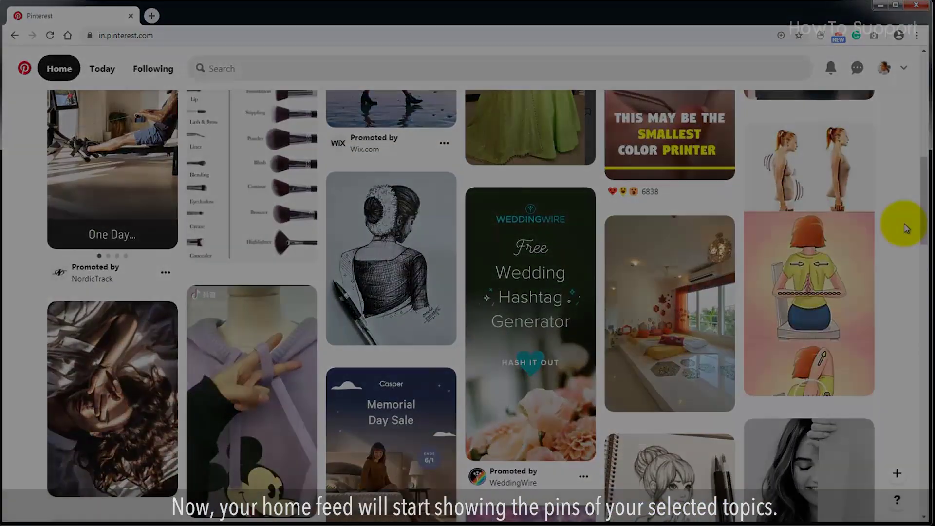